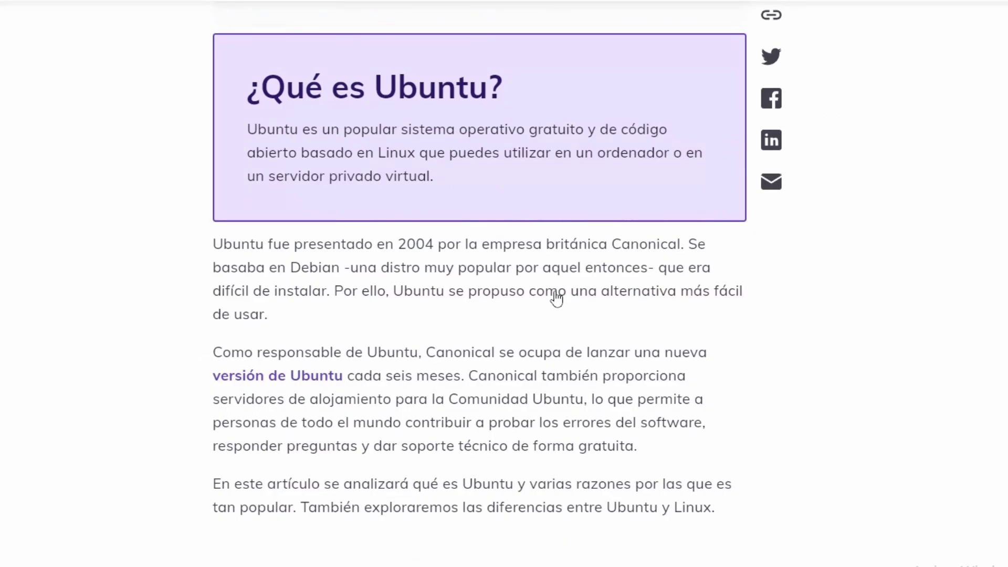
# Read through the article explaining what Ubuntu is, down to the desktop screenshots
pyautogui.scroll(-5, 556, 298)
pyautogui.scroll(-5, 557, 298)
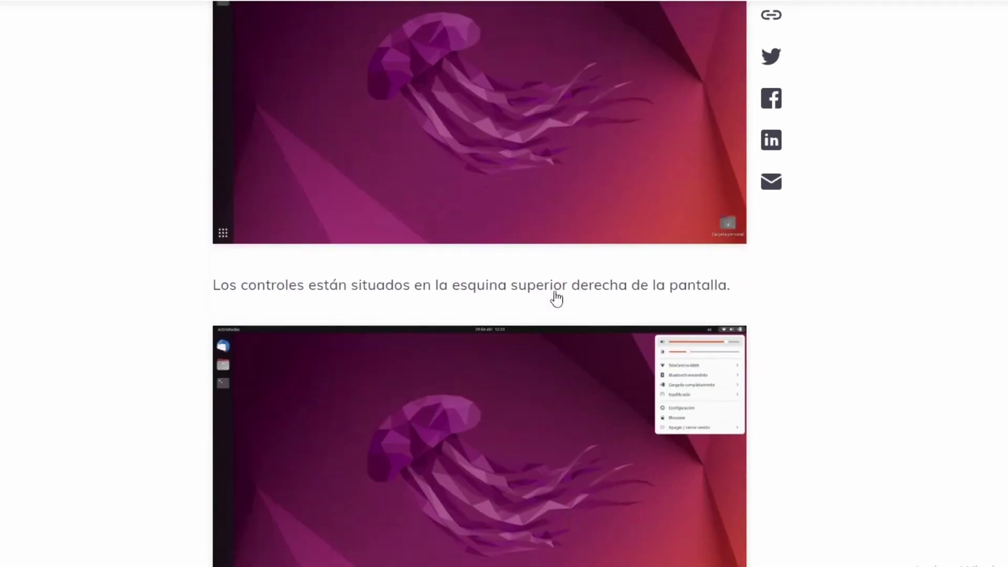
pyautogui.scroll(-2, 557, 298)
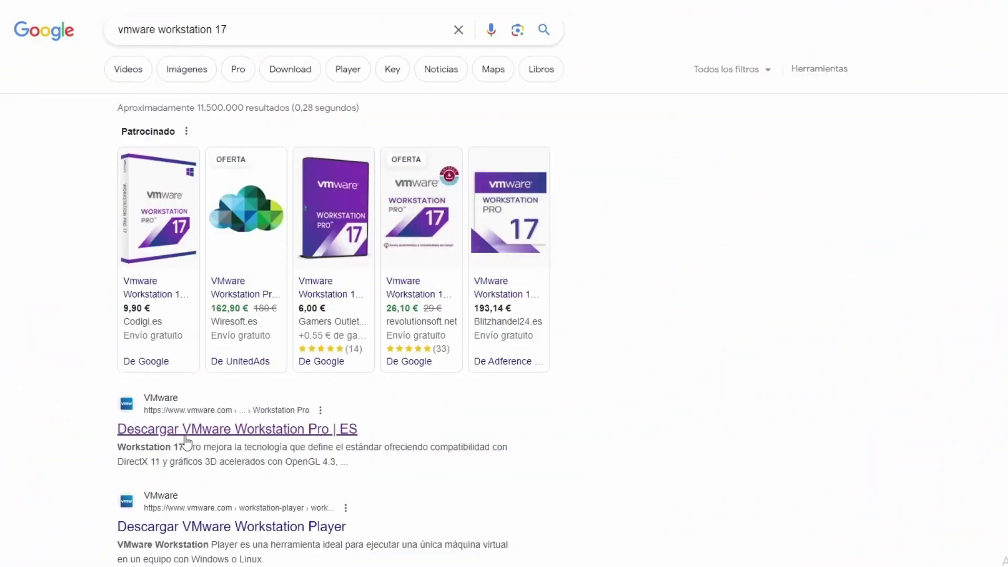
# Open the VMware Workstation Pro download page and the Ubuntu 23.04 (Lunar Lobster) release page
pyautogui.click(186, 441)
pyautogui.scroll(-8, 708, 292)
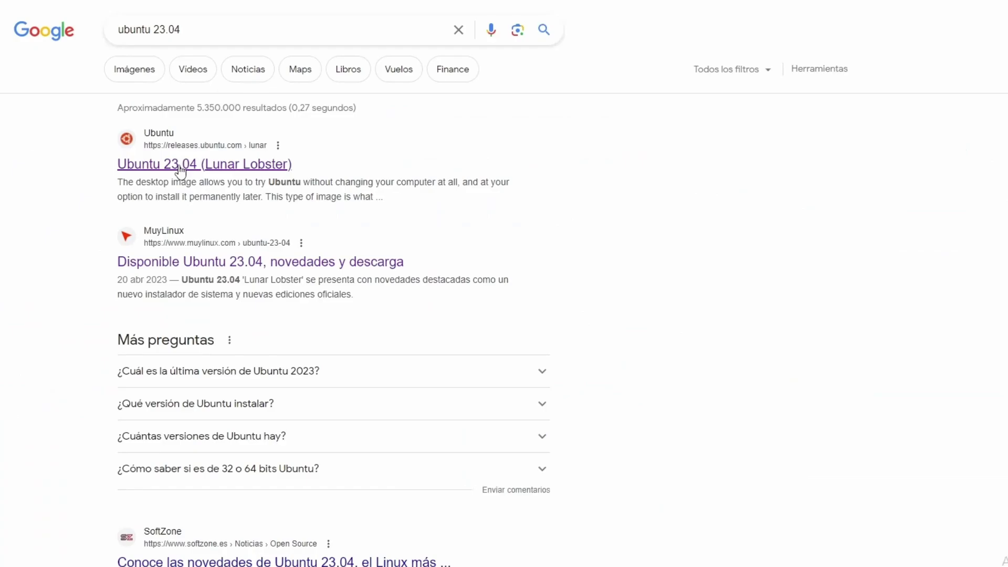
pyautogui.click(180, 166)
pyautogui.click(180, 166)
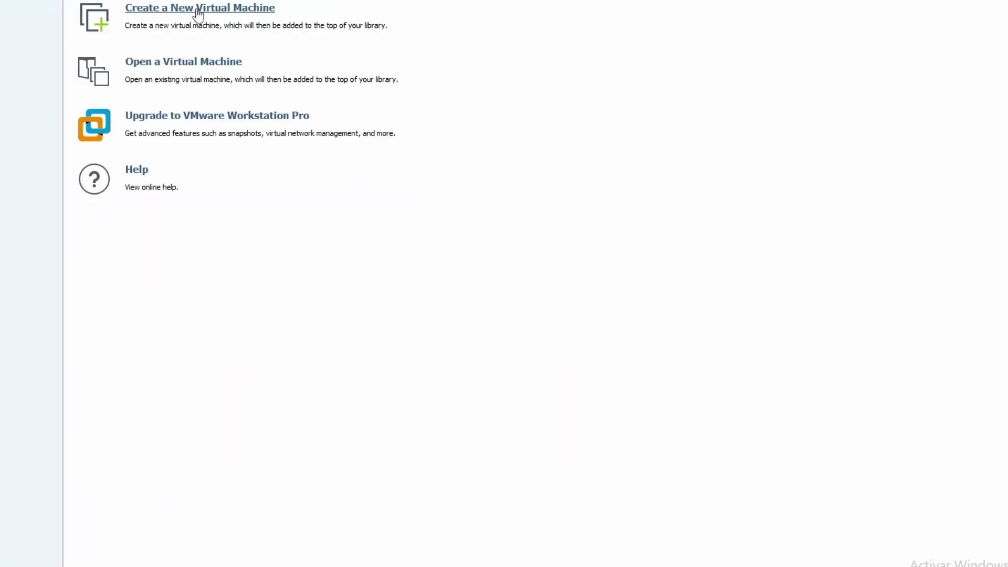
# In VMware Workstation Player, start a new virtual machine without an installation image, for Linux Ubuntu 64-bit, accepting the default name and location
pyautogui.click(372, 23)
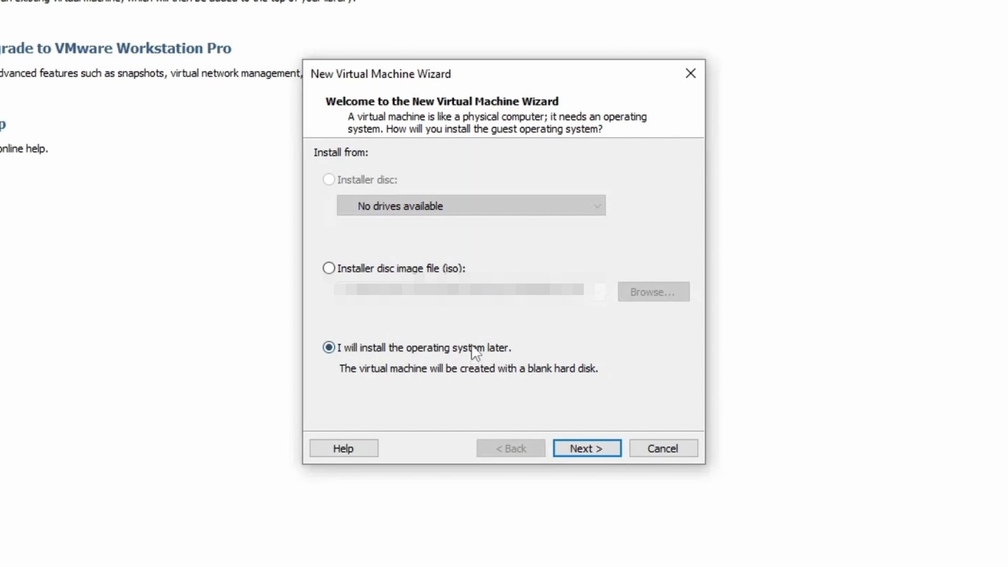
pyautogui.press('Return')
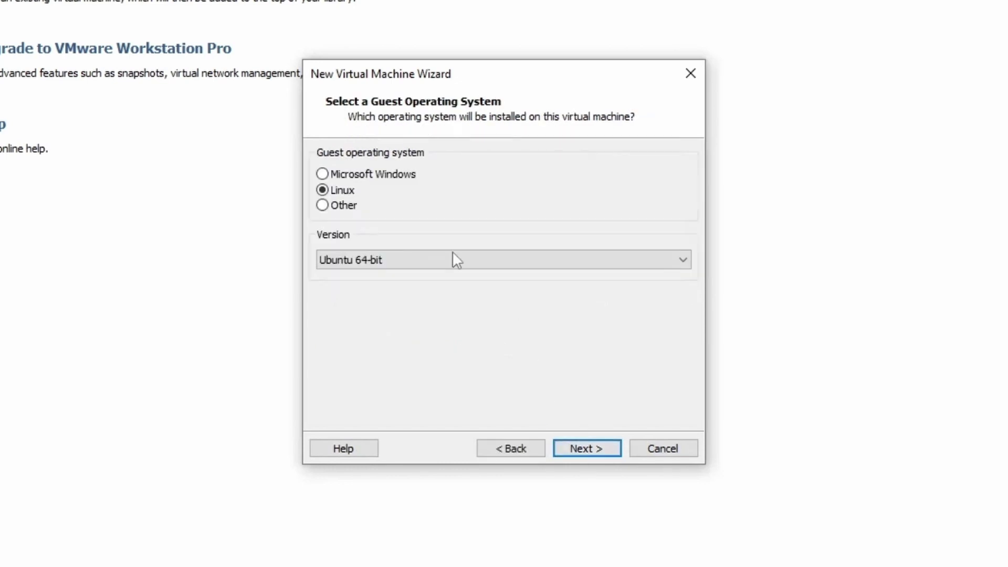
pyautogui.click(365, 263)
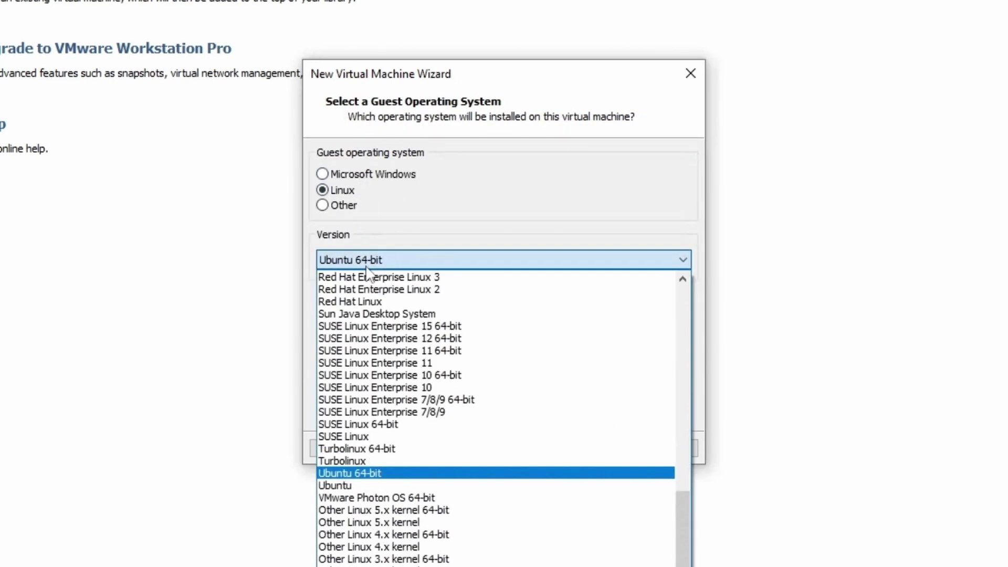
pyautogui.click(452, 474)
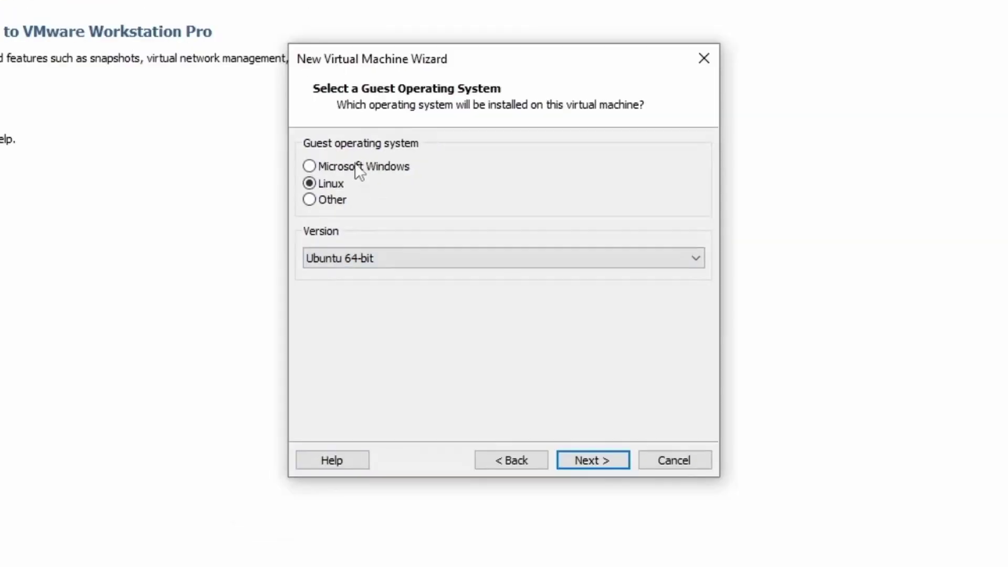
pyautogui.click(356, 265)
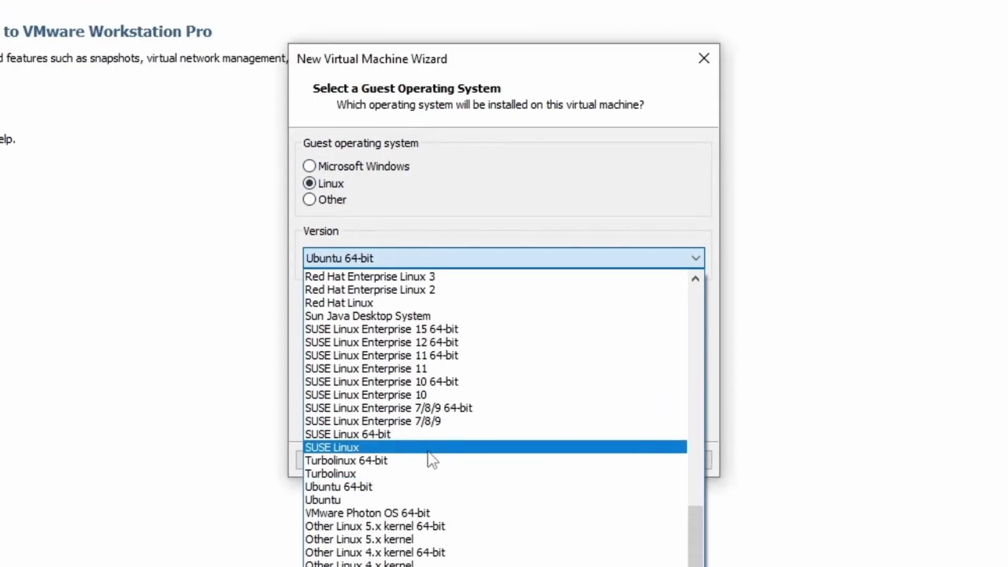
pyautogui.click(451, 488)
pyautogui.click(579, 458)
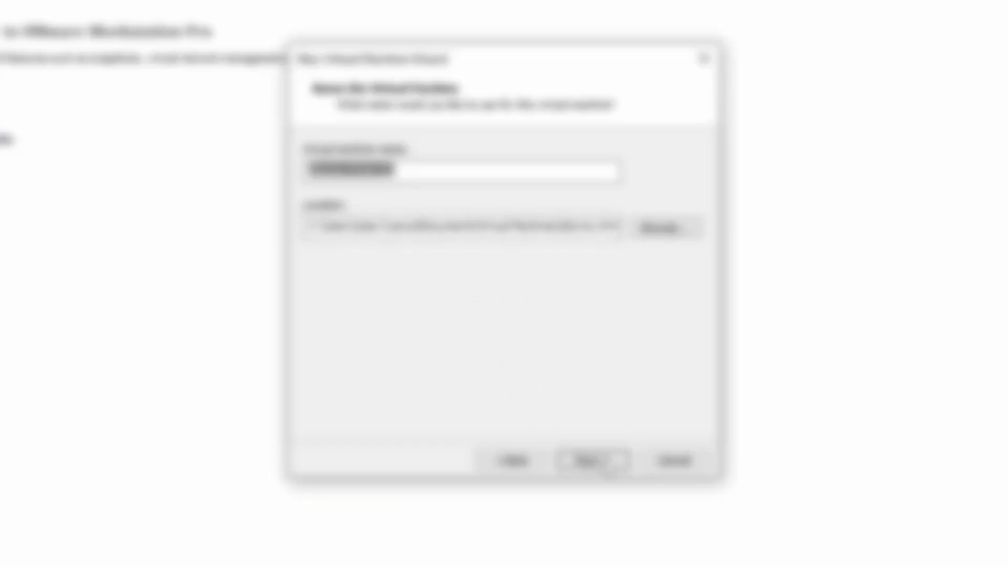
pyautogui.click(603, 458)
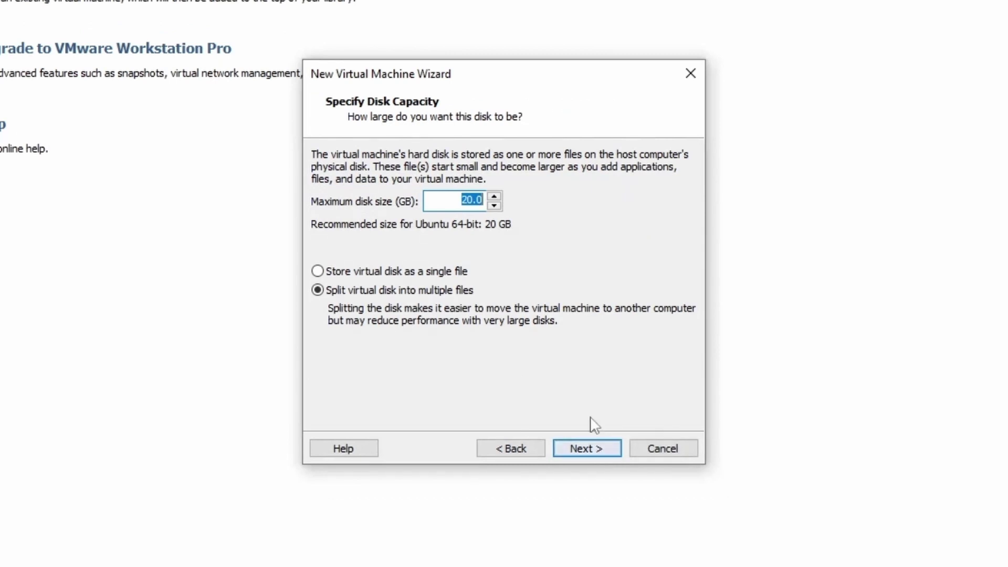
# Set the virtual machine's maximum disk size to 30 GB and split the virtual disk into multiple files
pyautogui.write('30')
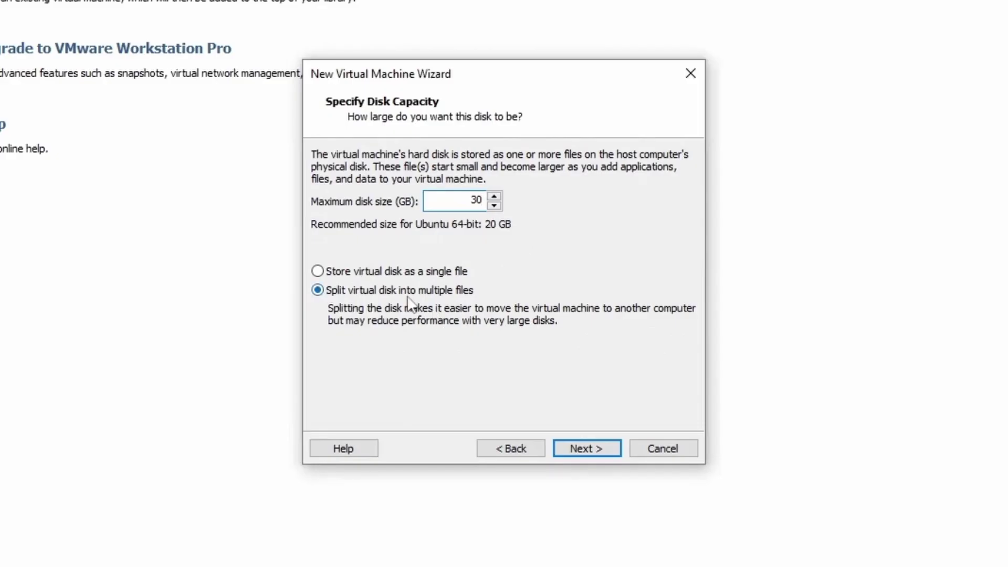
pyautogui.click(369, 276)
pyautogui.click(368, 290)
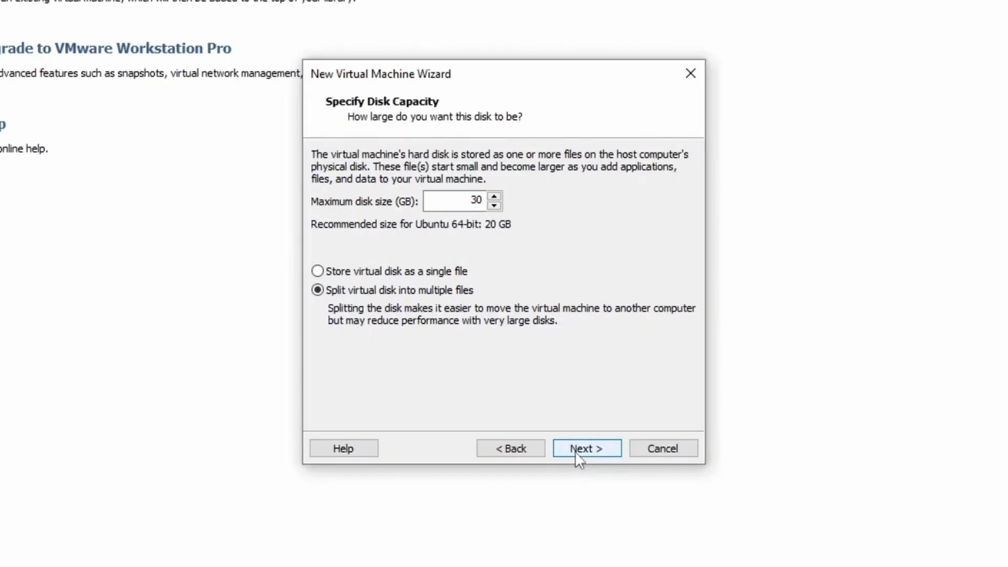
pyautogui.click(364, 273)
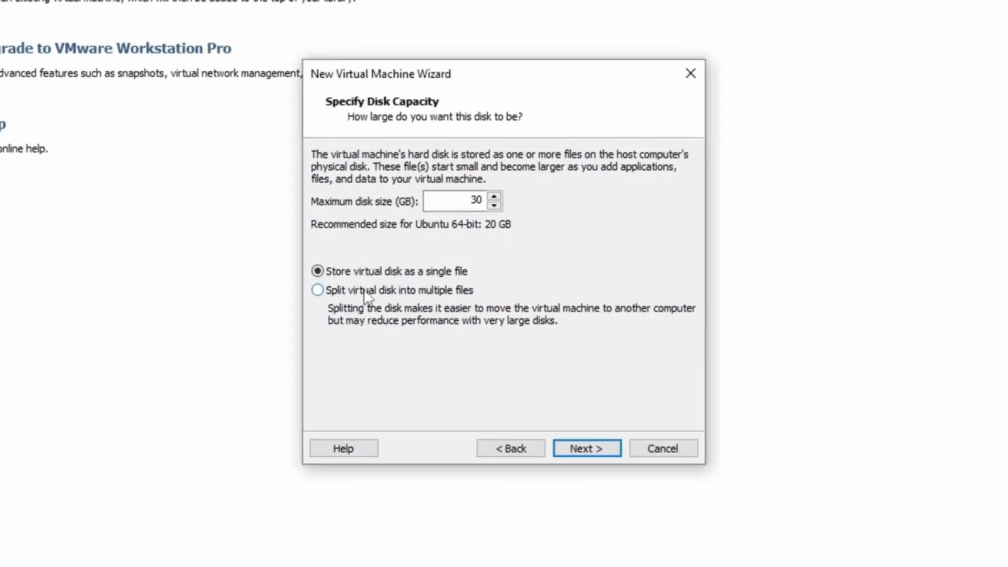
pyautogui.click(365, 292)
pyautogui.click(575, 451)
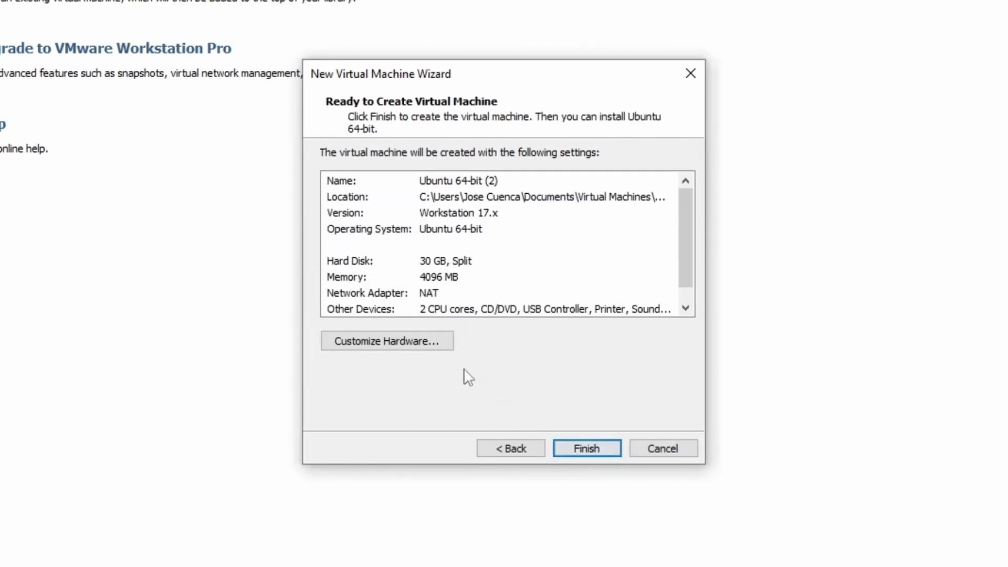
# Customize the virtual machine's hardware so the CD/DVD drive uses the image file ubuntu-23.04-desktop-amd64.iso
pyautogui.click(412, 345)
pyautogui.click(236, 37)
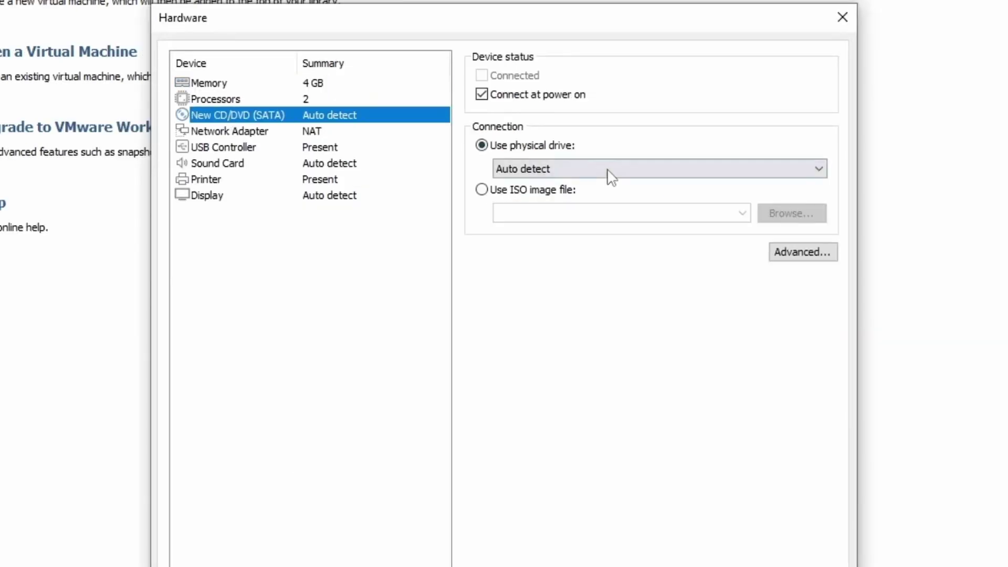
pyautogui.click(541, 189)
pyautogui.click(792, 213)
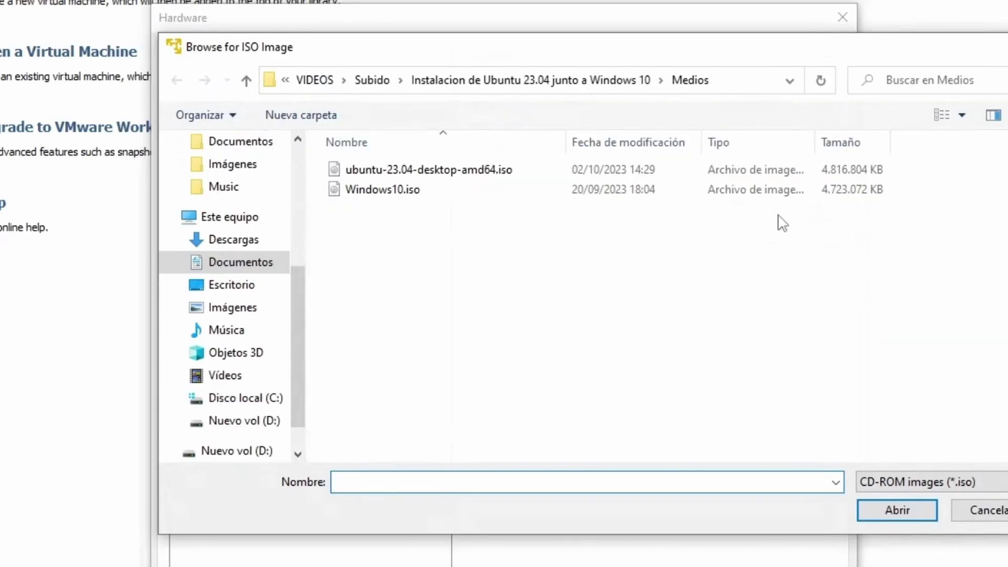
pyautogui.click(593, 176)
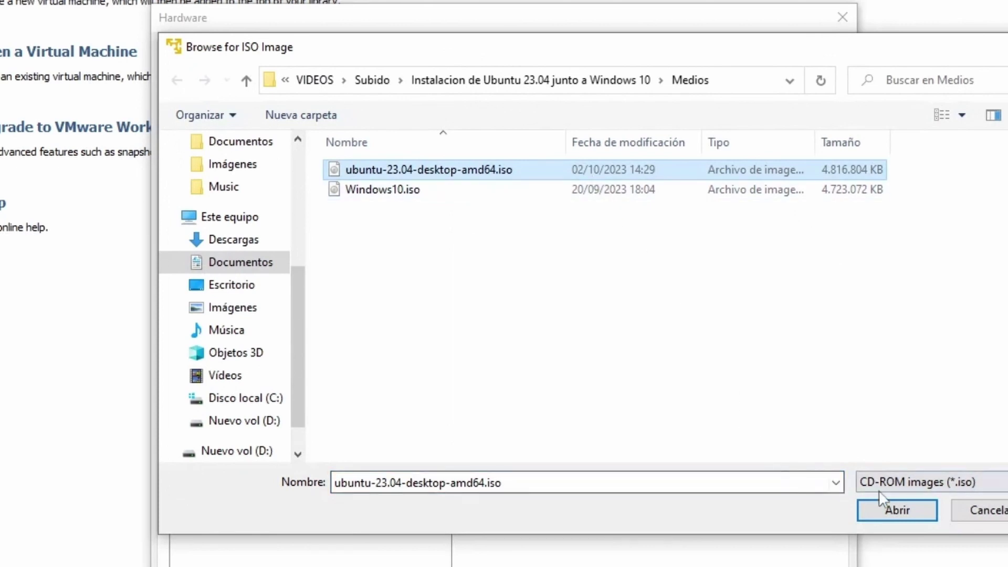
pyautogui.click(898, 510)
# Check the virtual machine's memory and processor settings, and close the hardware settings
pyautogui.click(320, 82)
pyautogui.click(308, 102)
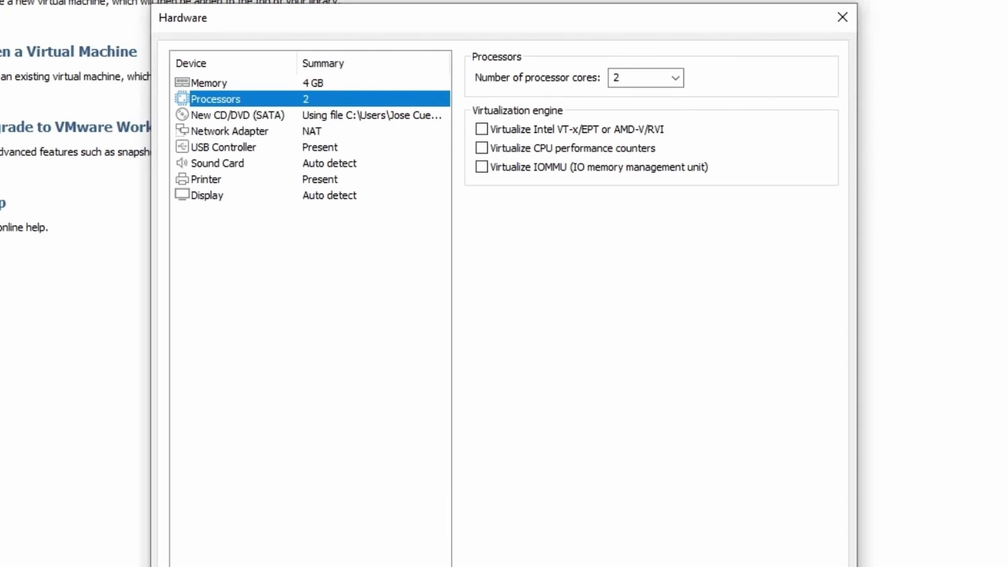
pyautogui.press('Escape')
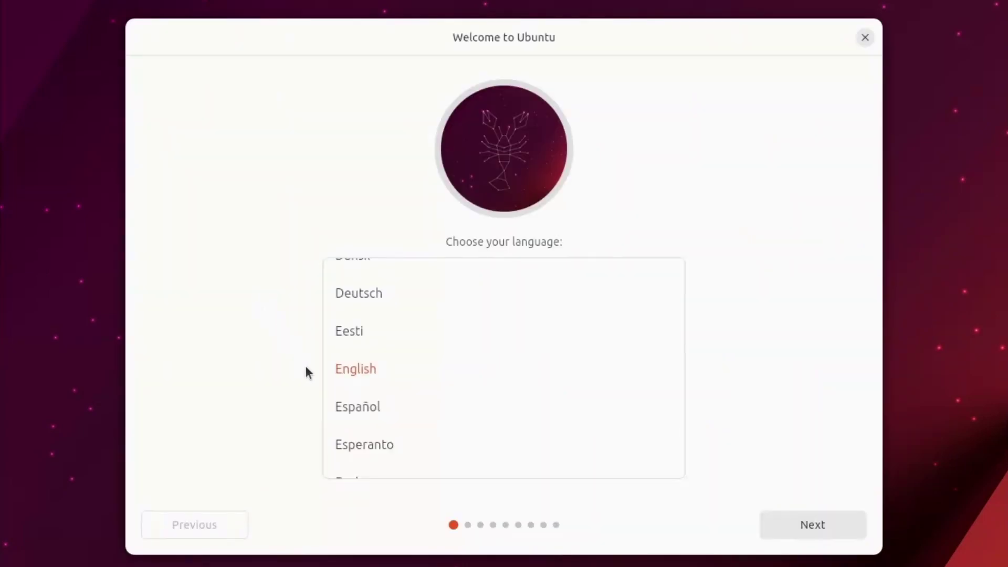
# Choose Español as the language on the Ubuntu welcome screen and continue through the opening choices
pyautogui.click(372, 406)
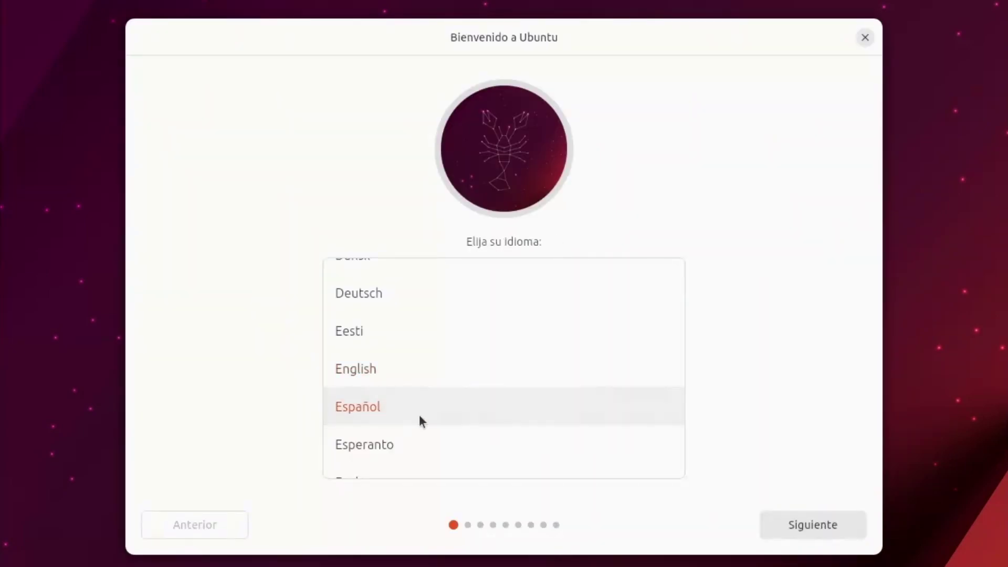
pyautogui.click(771, 521)
pyautogui.click(462, 312)
pyautogui.click(795, 525)
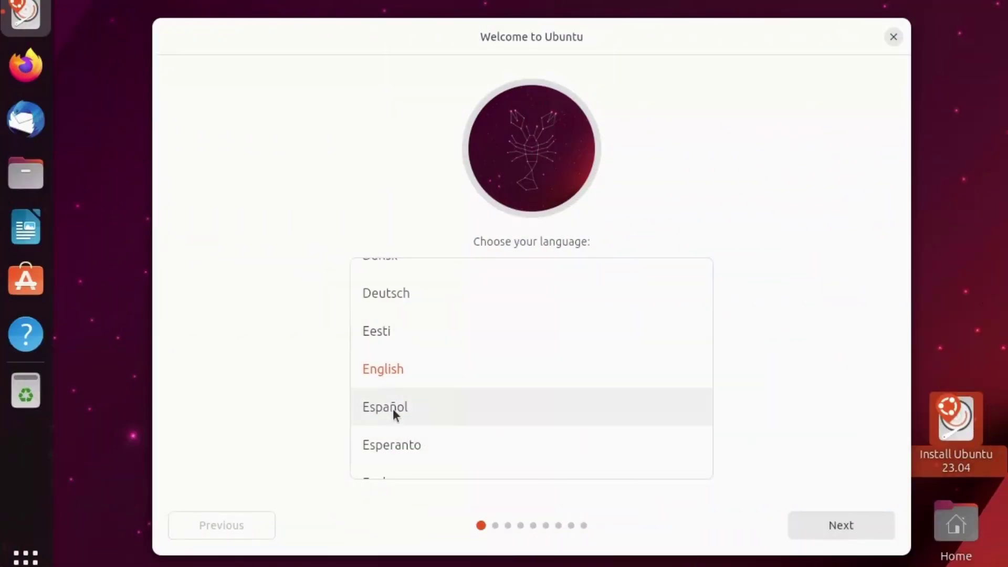
# Select Español in the Ubuntu installer, accept the keyboard layout and choose not to connect to the internet
pyautogui.click(392, 408)
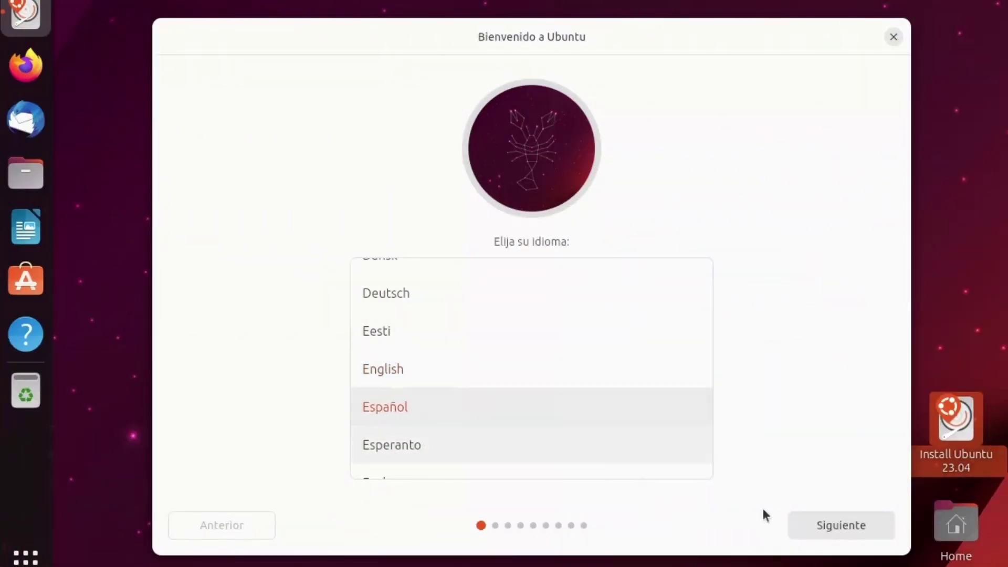
pyautogui.click(846, 519)
pyautogui.click(849, 522)
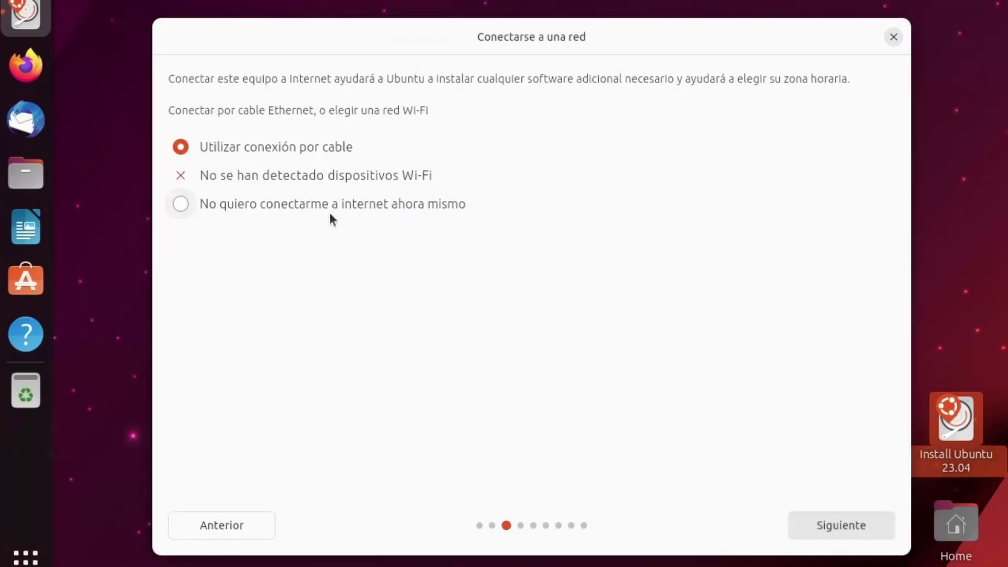
pyautogui.click(330, 214)
pyautogui.click(824, 526)
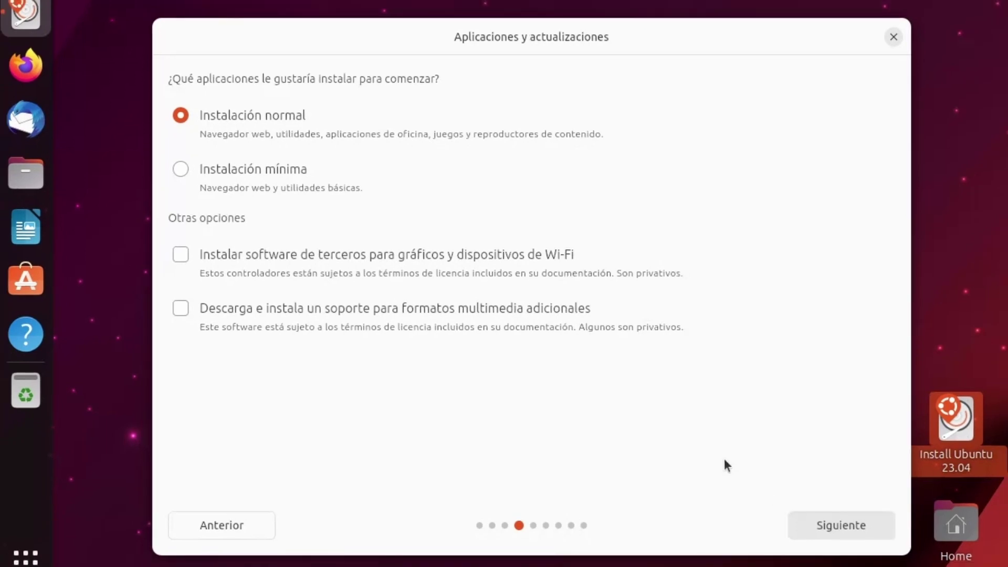
# Choose the minimal installation (Instalación mínima) for the applications and move on to the installation type
pyautogui.click(267, 168)
pyautogui.press('Up')
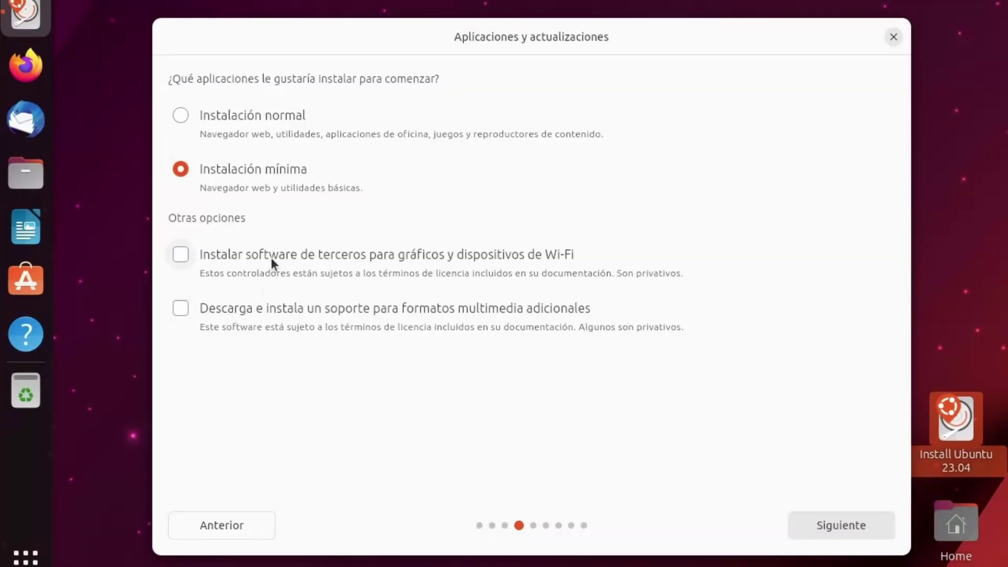
pyautogui.click(271, 257)
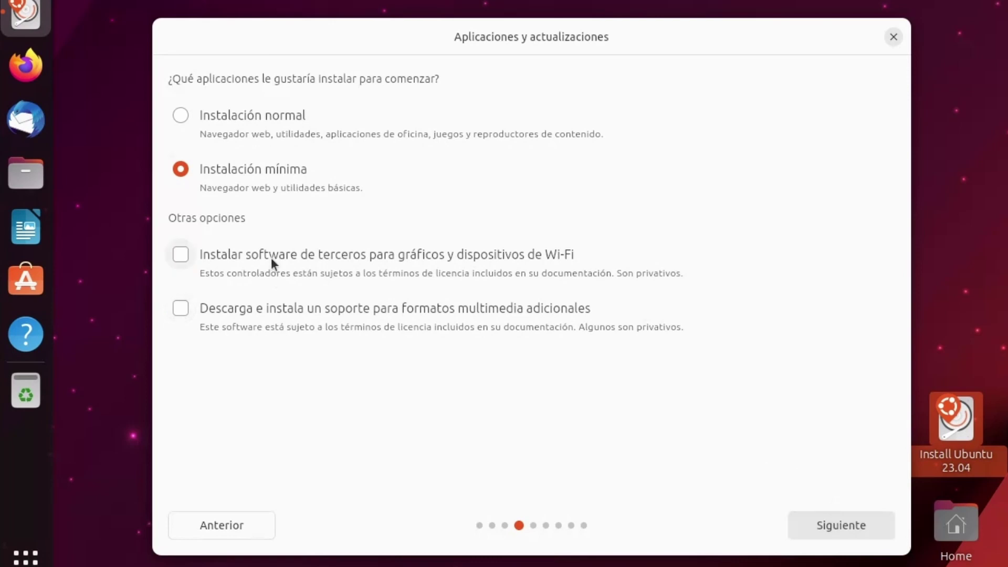
pyautogui.click(270, 257)
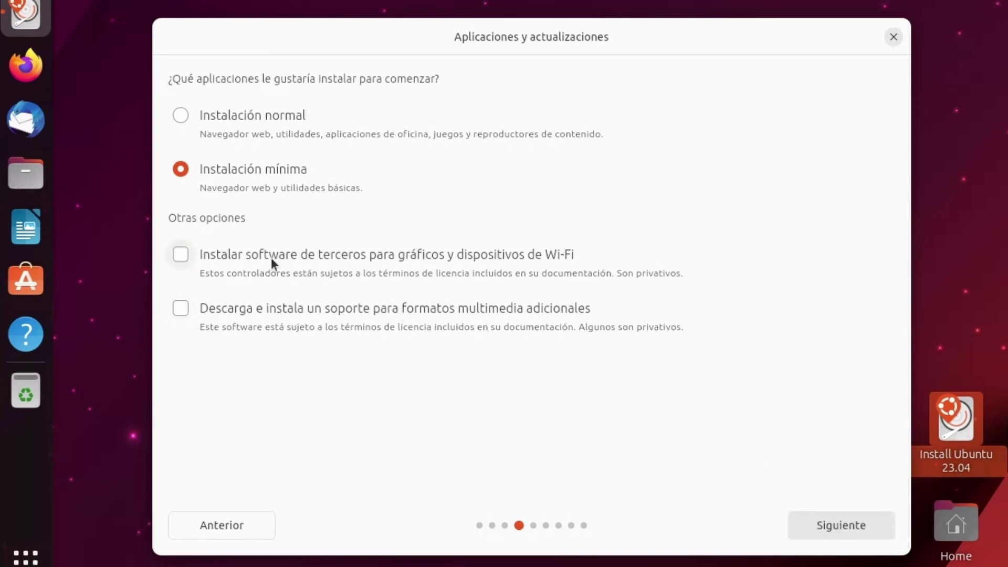
pyautogui.click(271, 258)
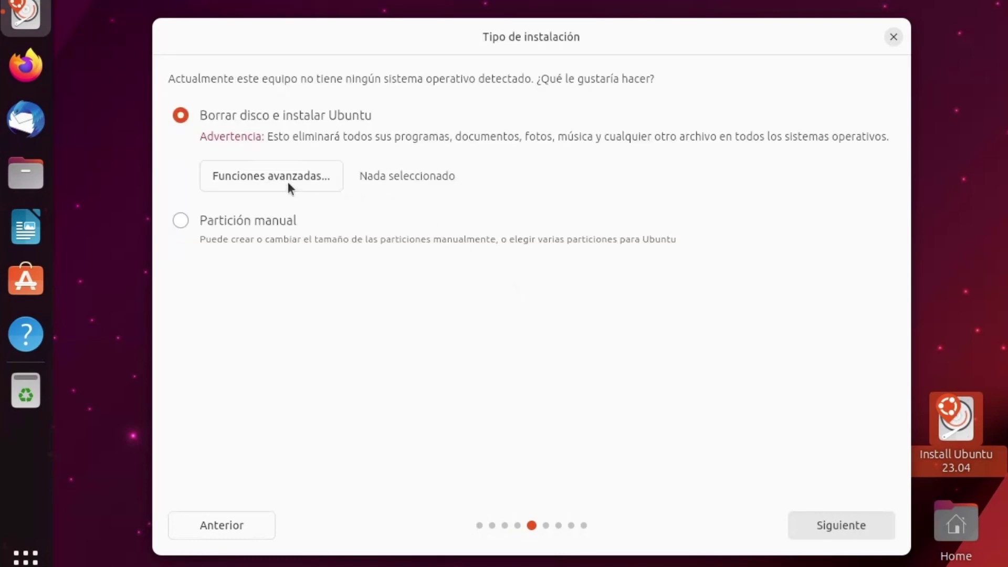
pyautogui.click(255, 227)
pyautogui.click(257, 182)
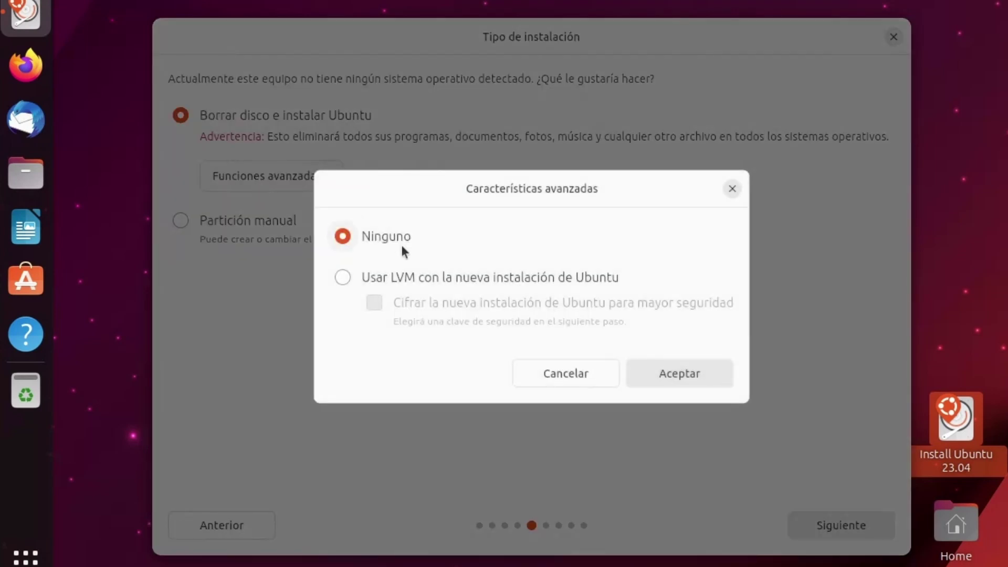
pyautogui.click(367, 278)
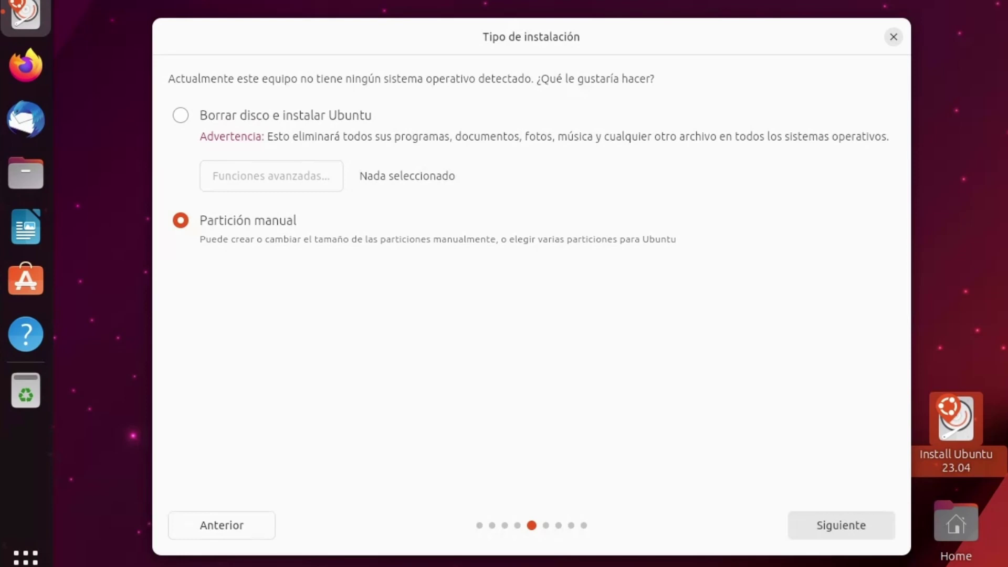
# Start the Ubuntu installation with the whole disk erased and accept Europe/Madrid as the time zone
pyautogui.press('Return')
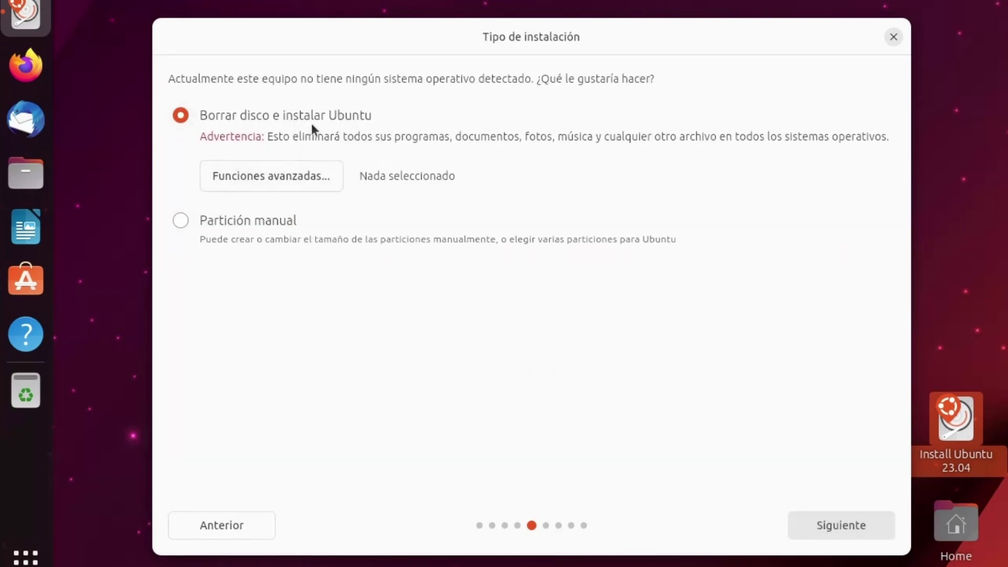
pyautogui.click(845, 525)
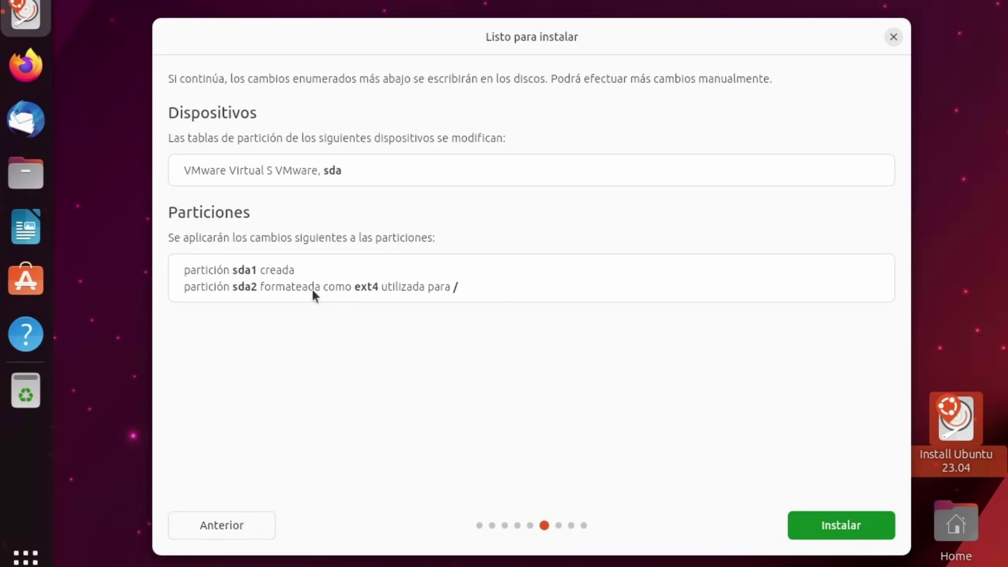
pyautogui.click(866, 531)
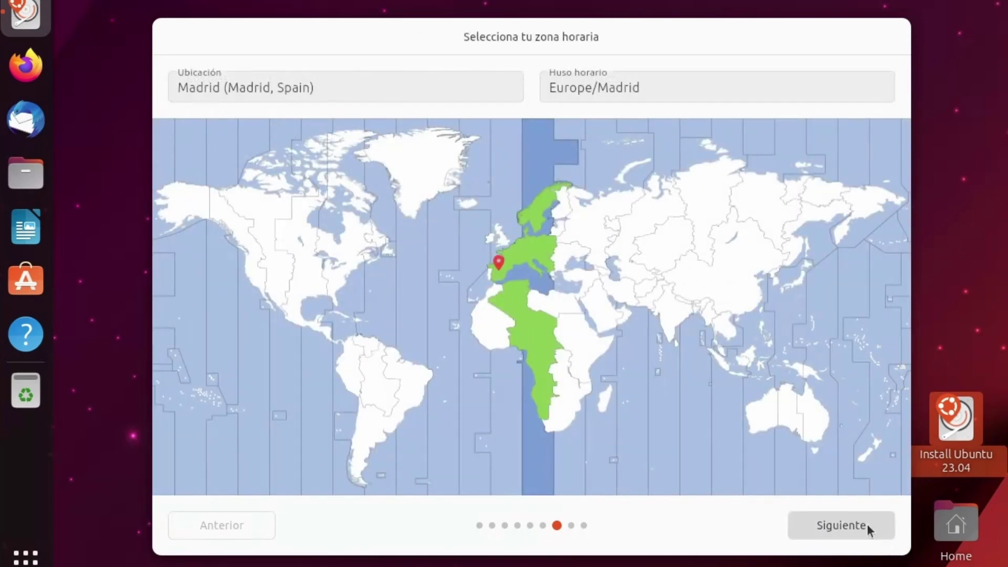
pyautogui.click(867, 524)
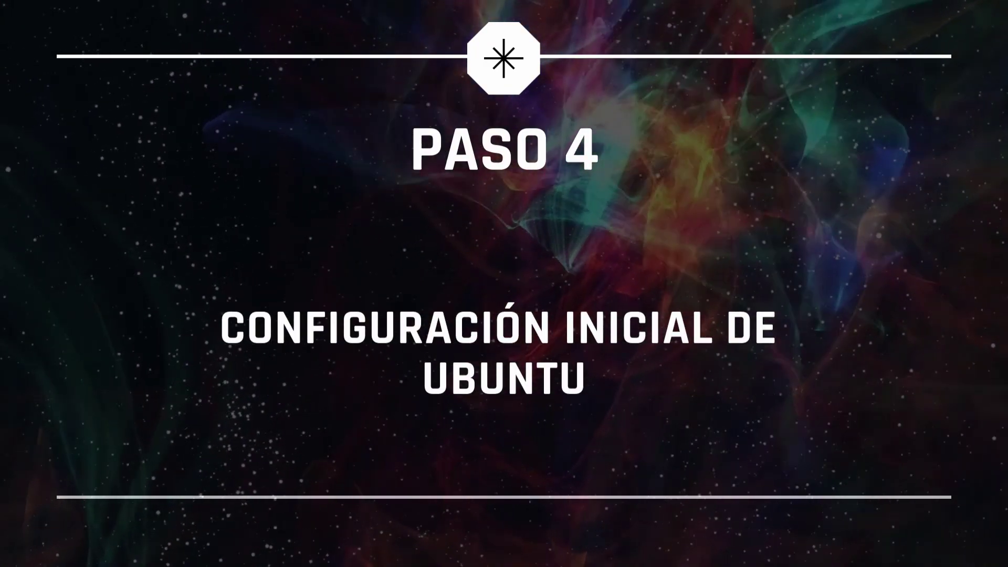
# Log in to the Ubuntu desktop by entering the account password
pyautogui.write('••••')
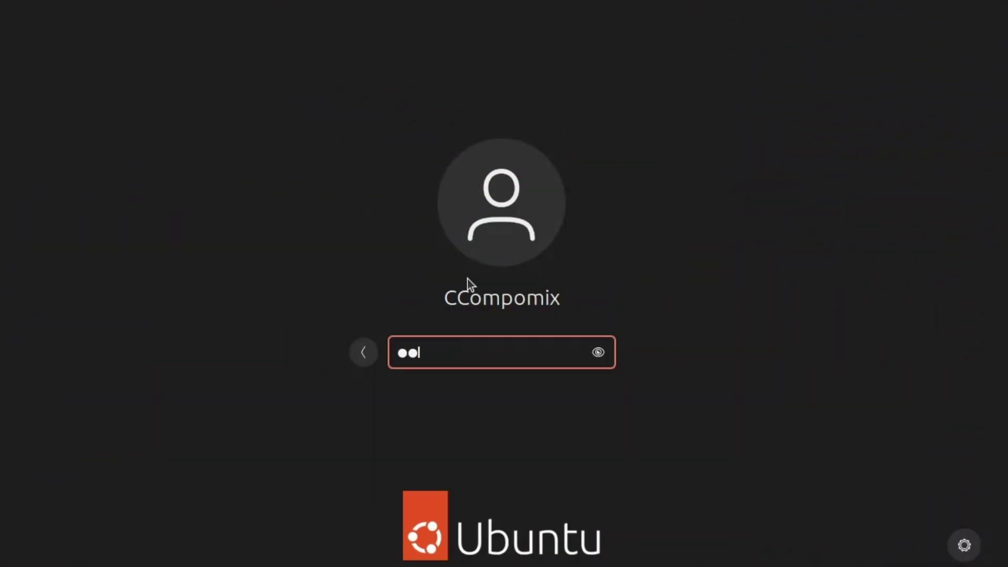
pyautogui.press('Return')
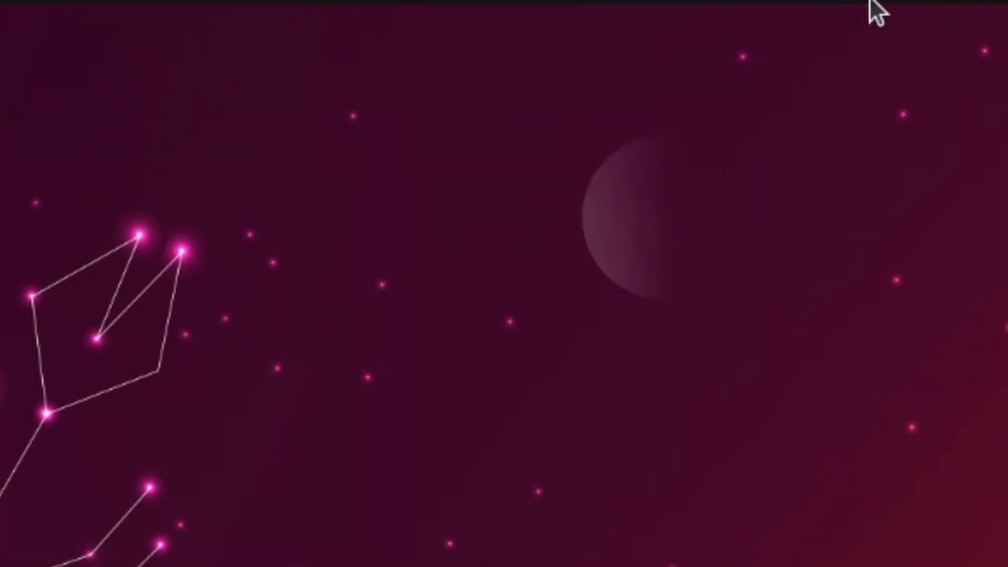
pyautogui.click(870, 1)
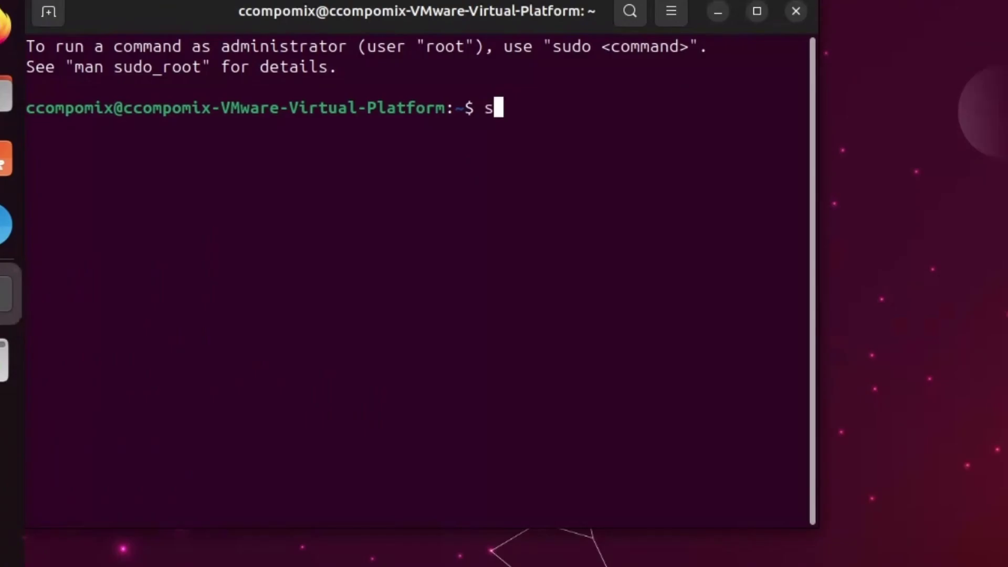
pyautogui.write('udo apt')
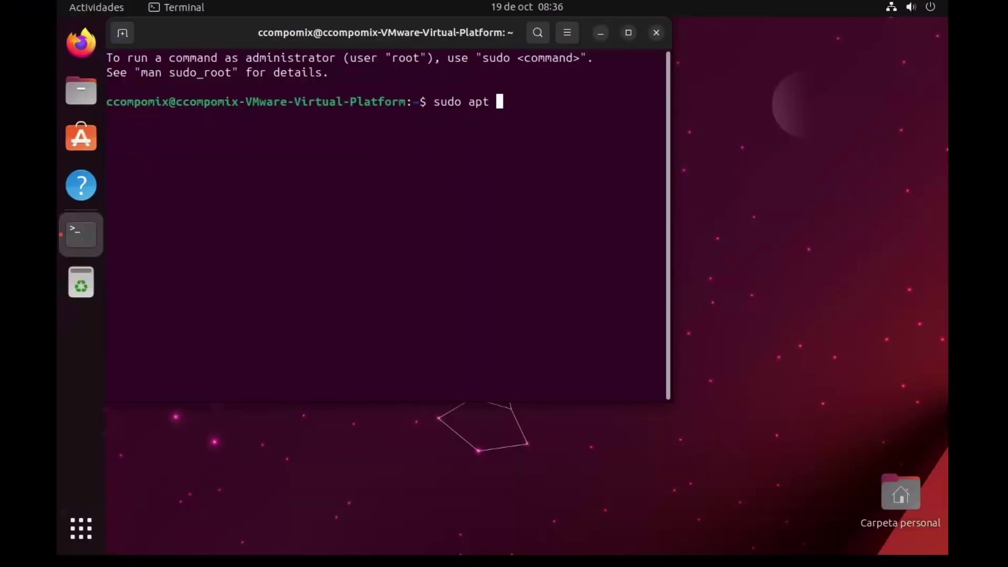
pyautogui.write(' u')
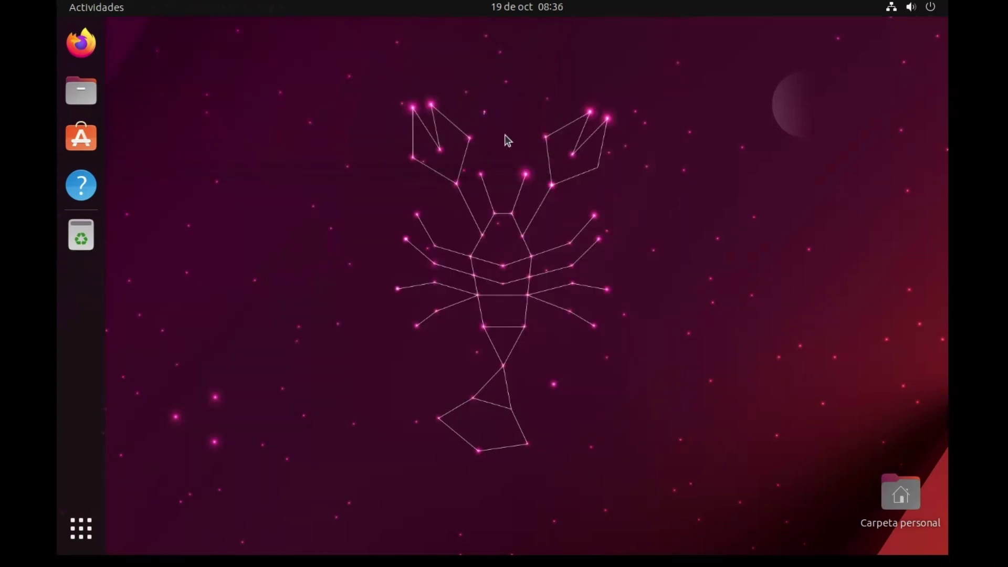
# Run "sudo apt update -y && sudo apt upgrade -y" in a new terminal and enter the sudo account password
pyautogui.hotkey('ctrl', 'alt', 't')
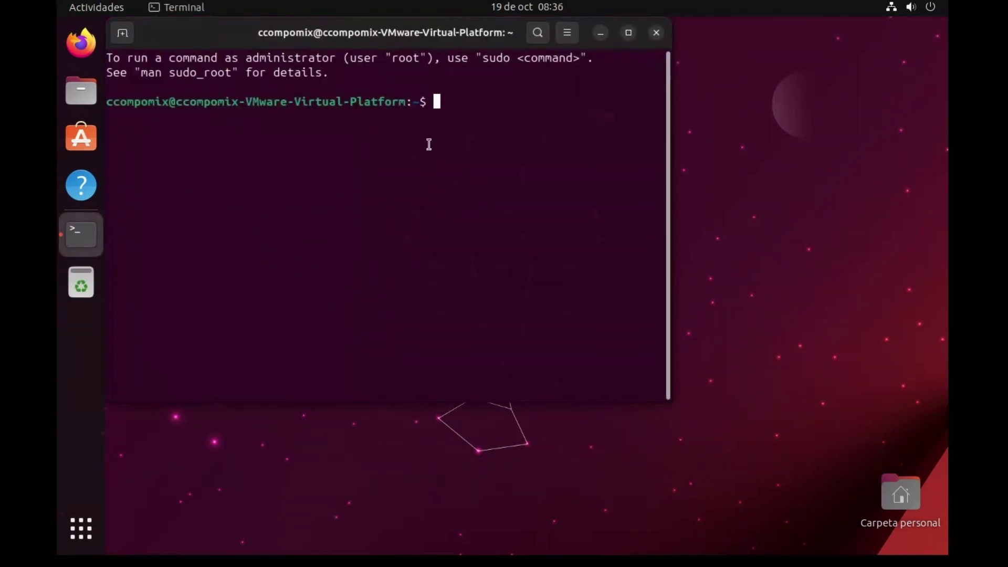
pyautogui.write('sudo apt update -y && sudo apt upgrade -y')
pyautogui.press('Return')
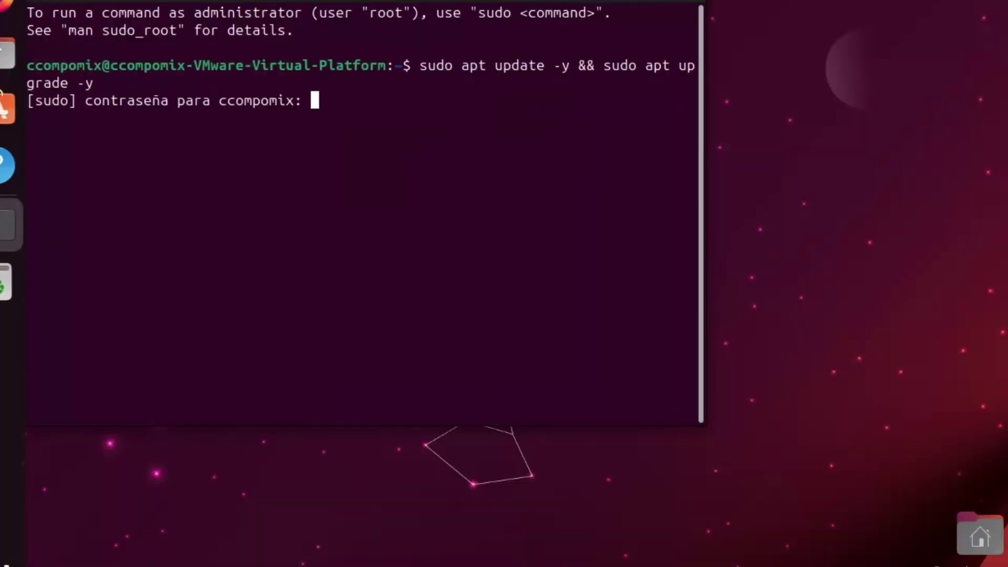
pyautogui.press('Return')
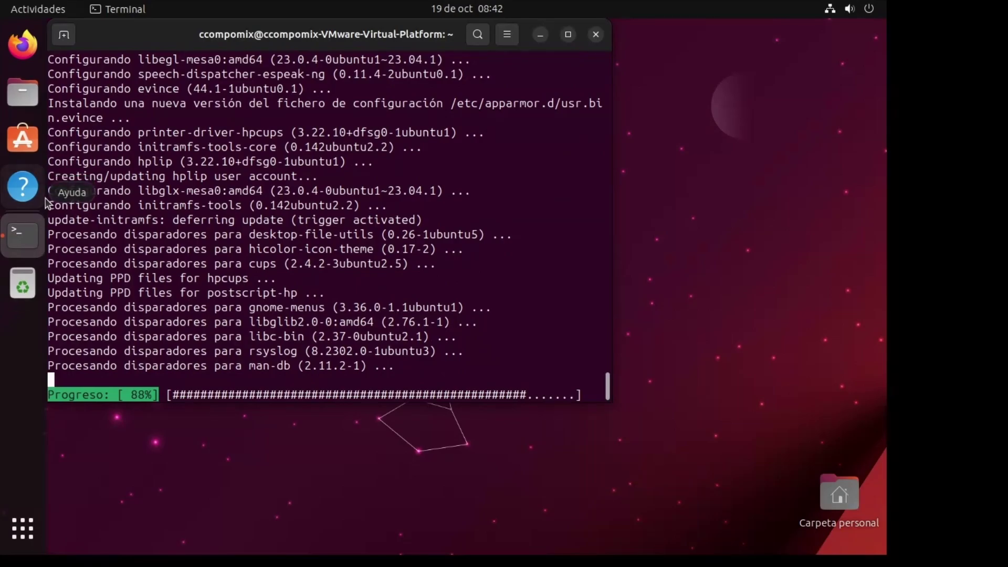
pyautogui.press('super+a')
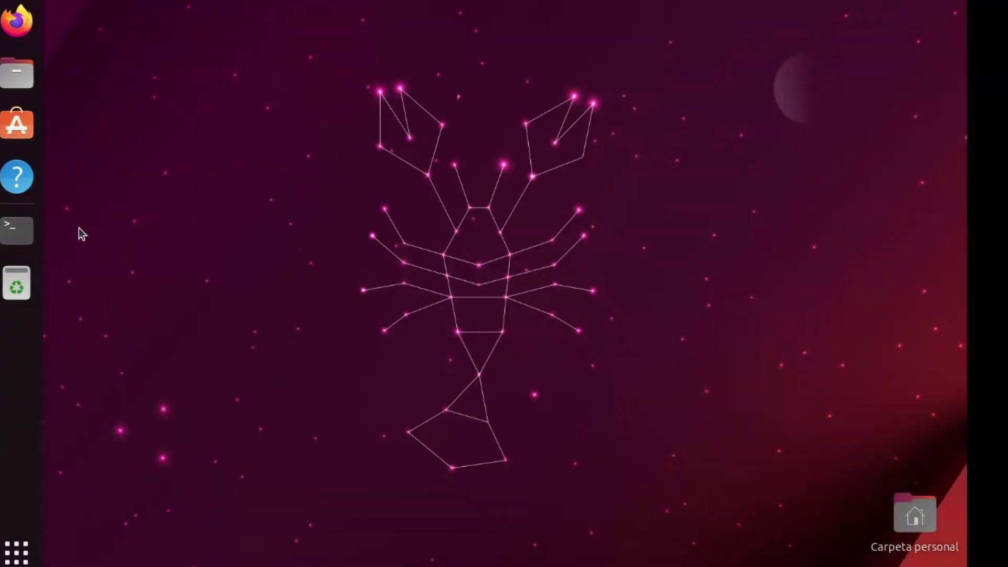
pyautogui.click(19, 227)
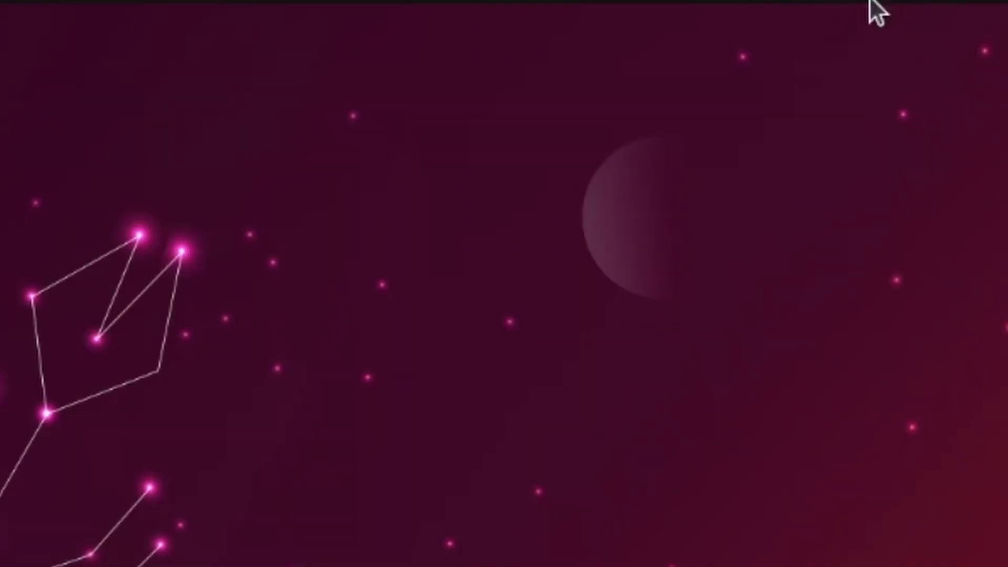
pyautogui.click(870, 2)
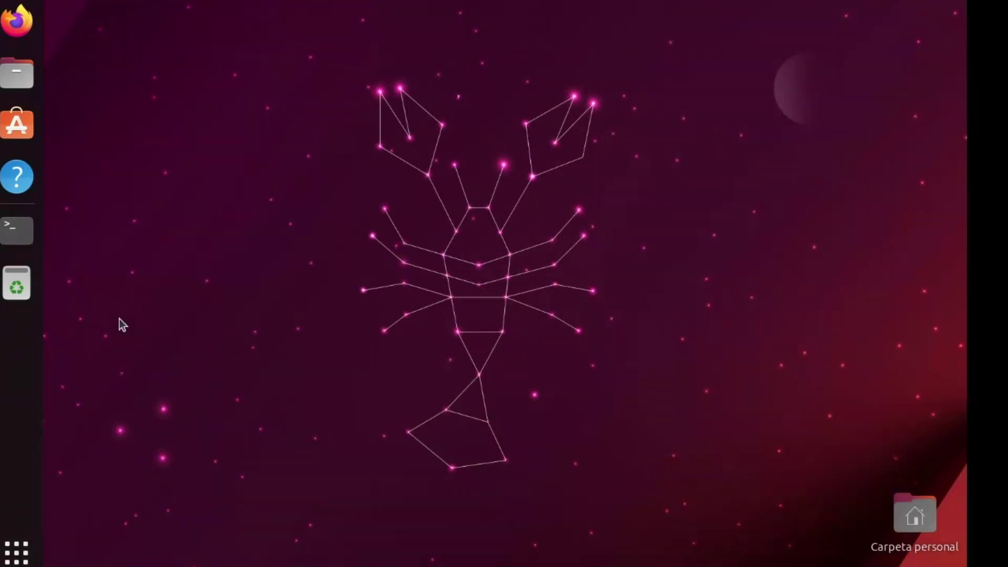
pyautogui.click(19, 228)
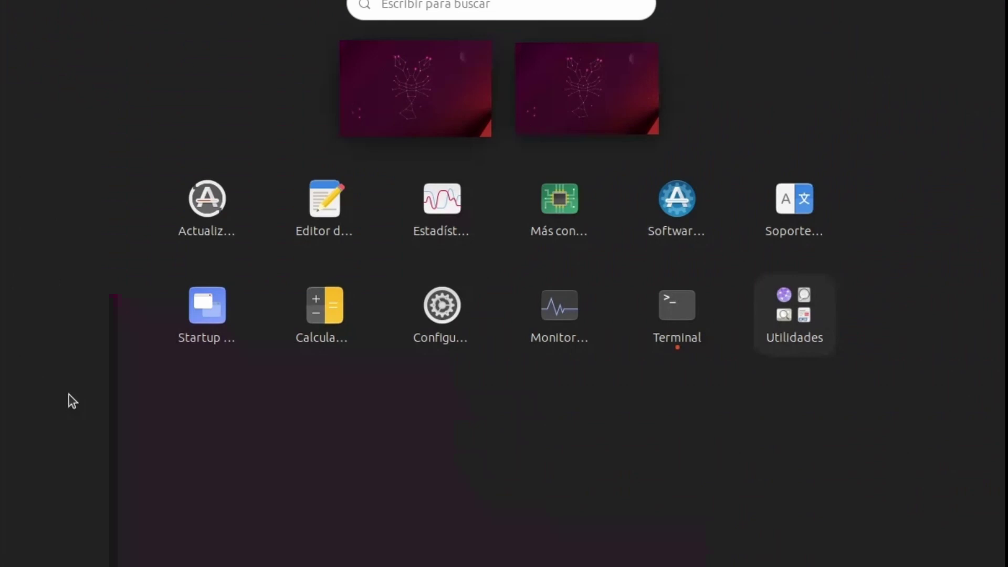
pyautogui.click(413, 100)
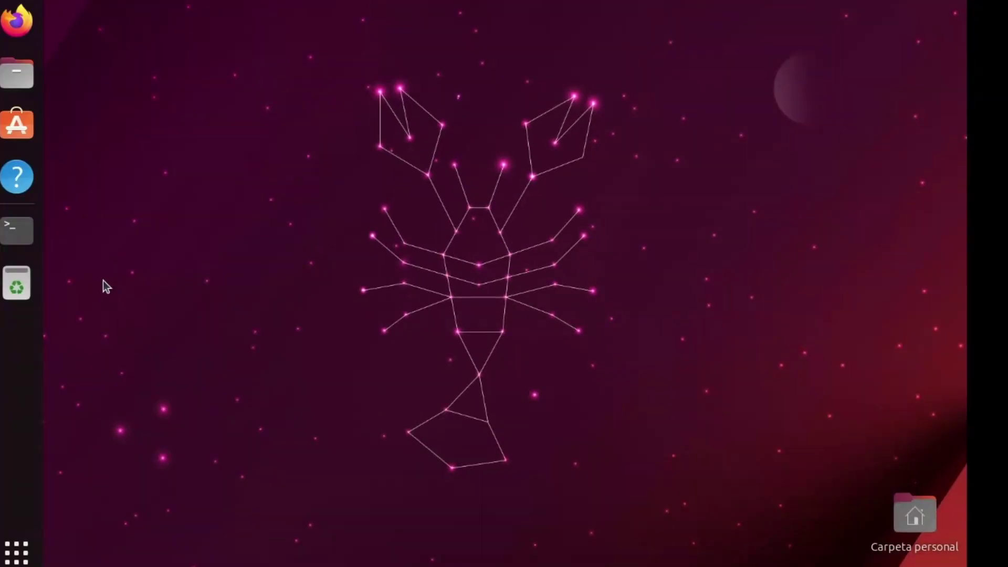
pyautogui.click(19, 228)
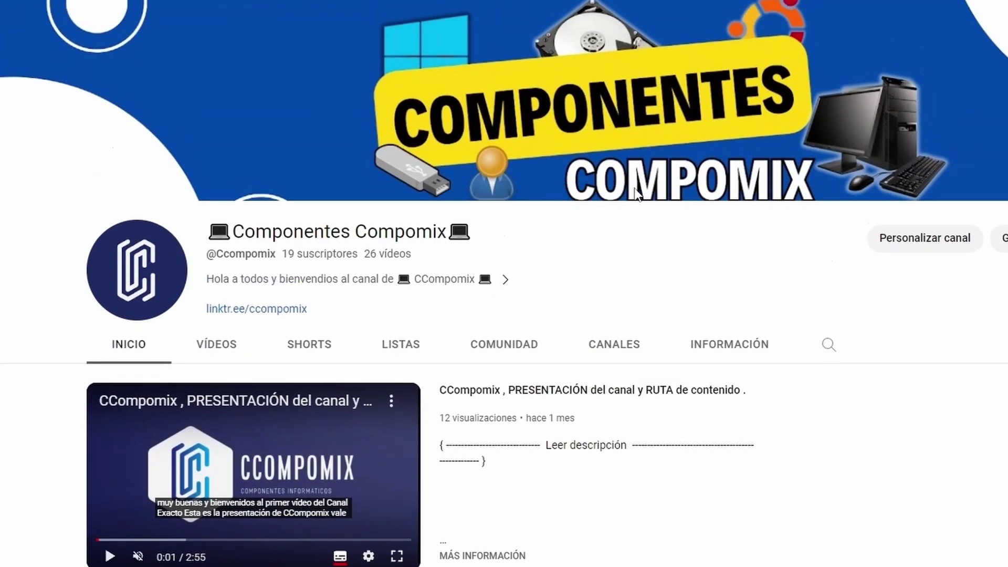
pyautogui.scroll(-3, 634, 189)
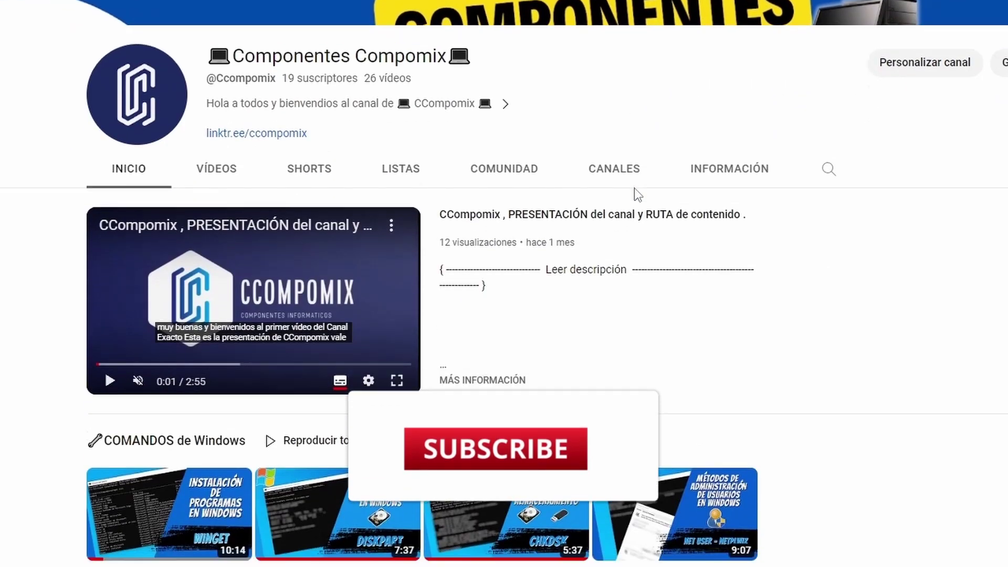